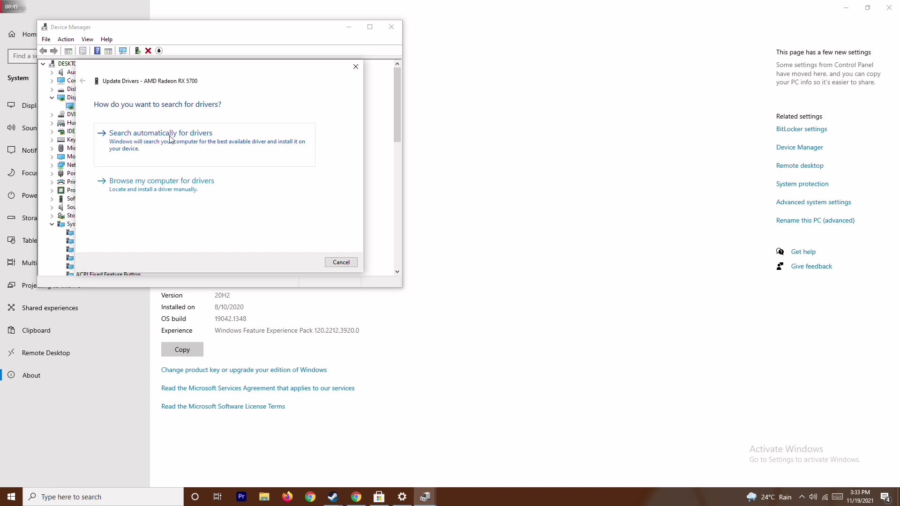
Step: Search automatically for an updated AMD Radeon RX 5700 driver, and close Device Manager and the system settings
left_click(169, 137)
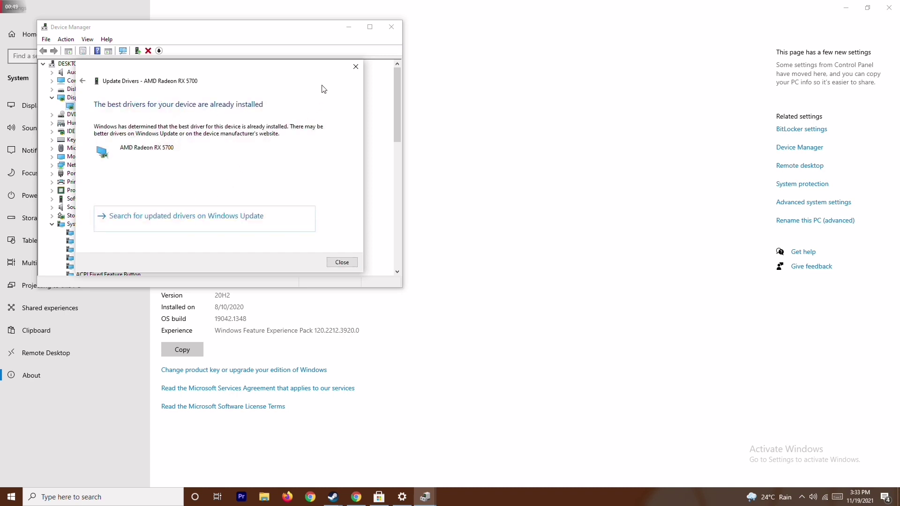
left_click(355, 66)
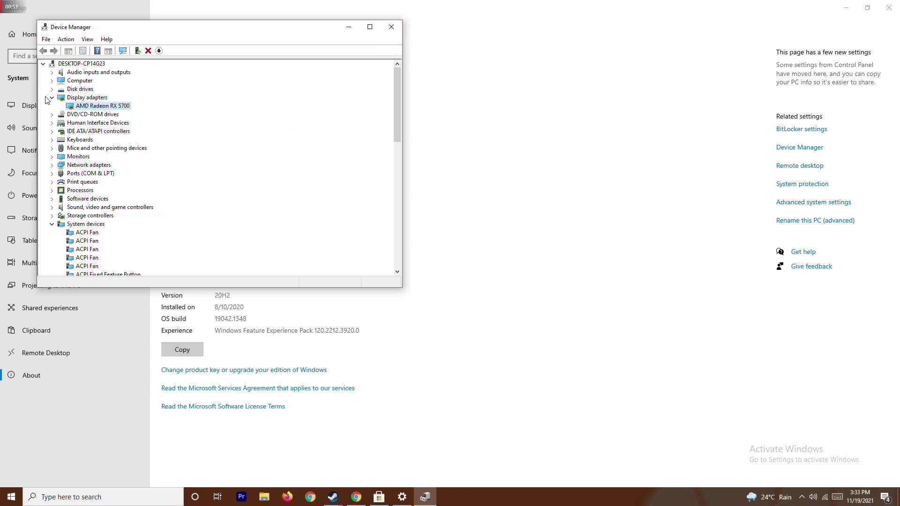
left_click(51, 98)
left_click(52, 215)
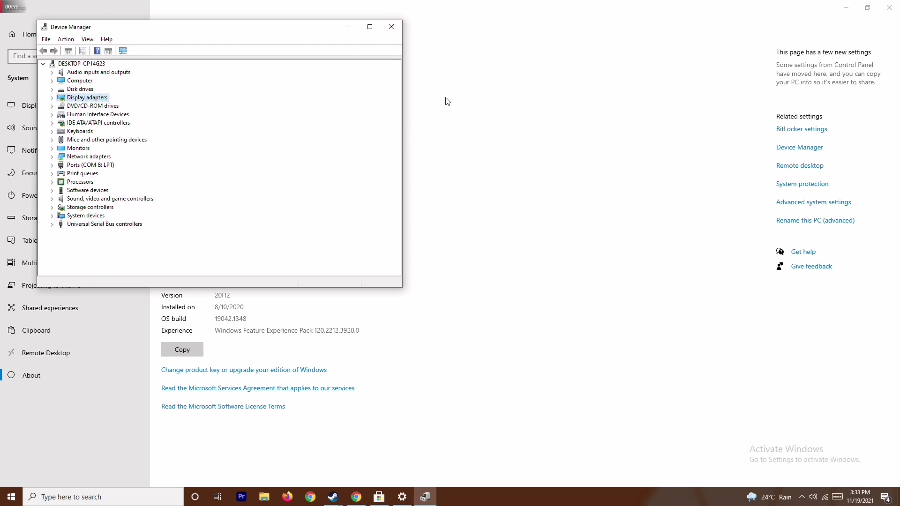
left_click(391, 26)
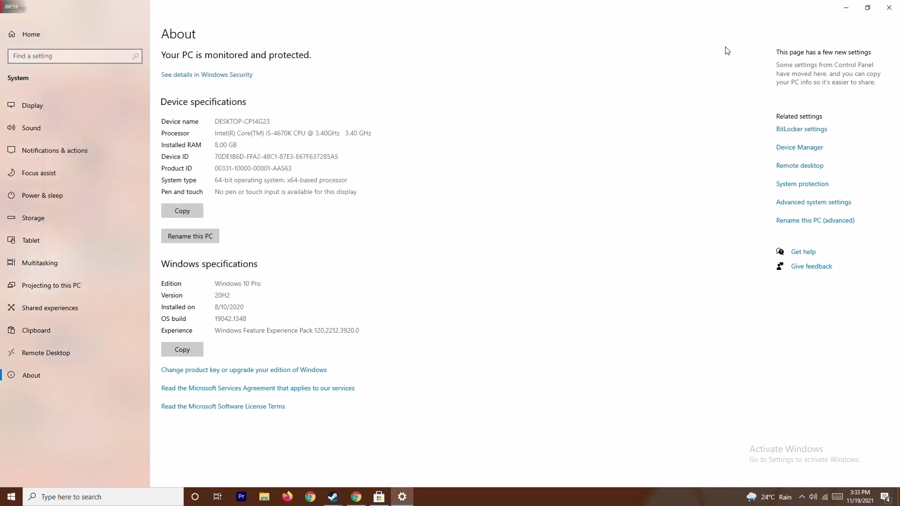
left_click(889, 7)
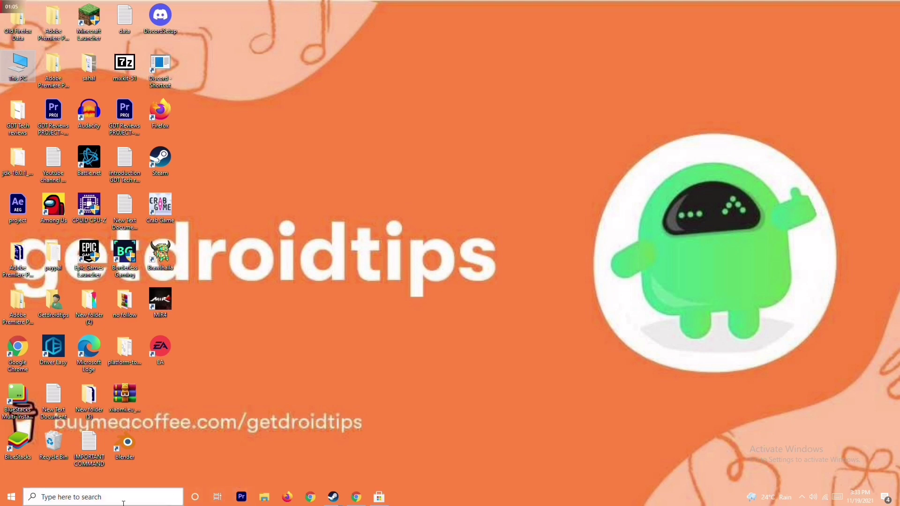
Step: Look up the Windows Update status under Update & Security in Settings, and close Settings
left_click(75, 497)
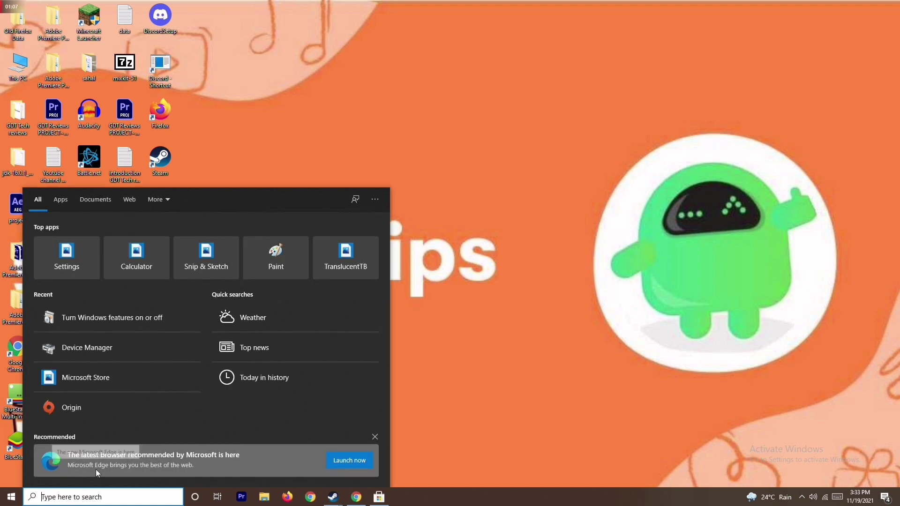
type("sett")
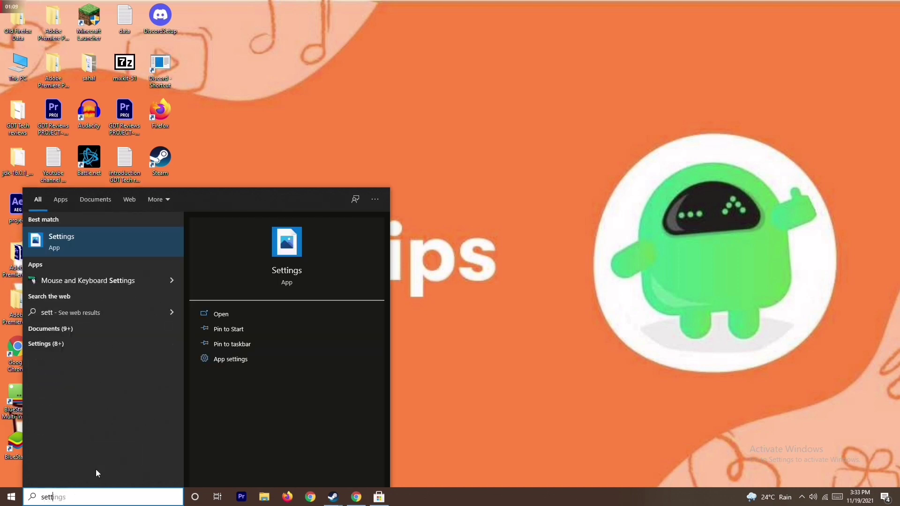
left_click(127, 247)
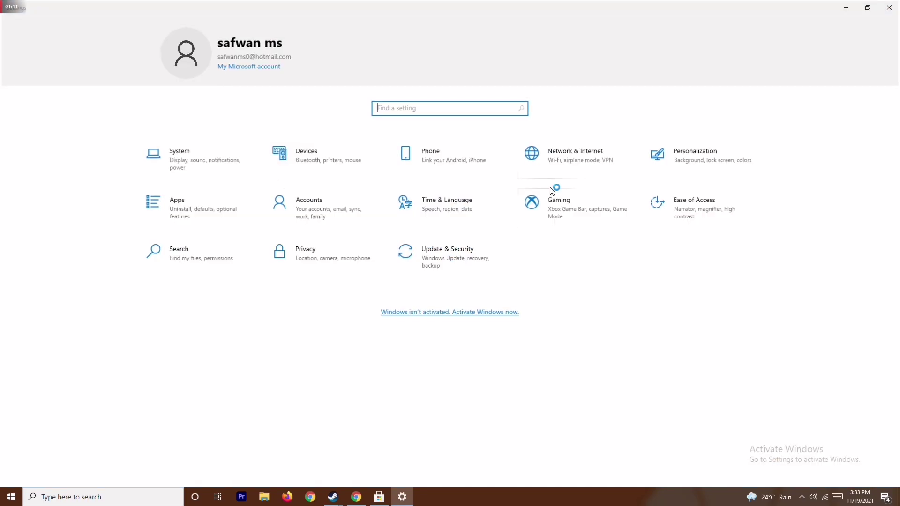
left_click(456, 258)
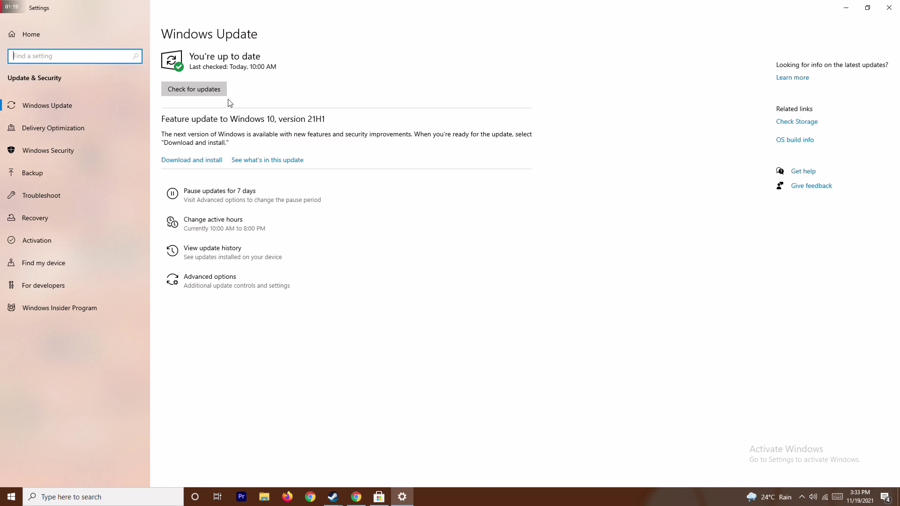
left_click(889, 8)
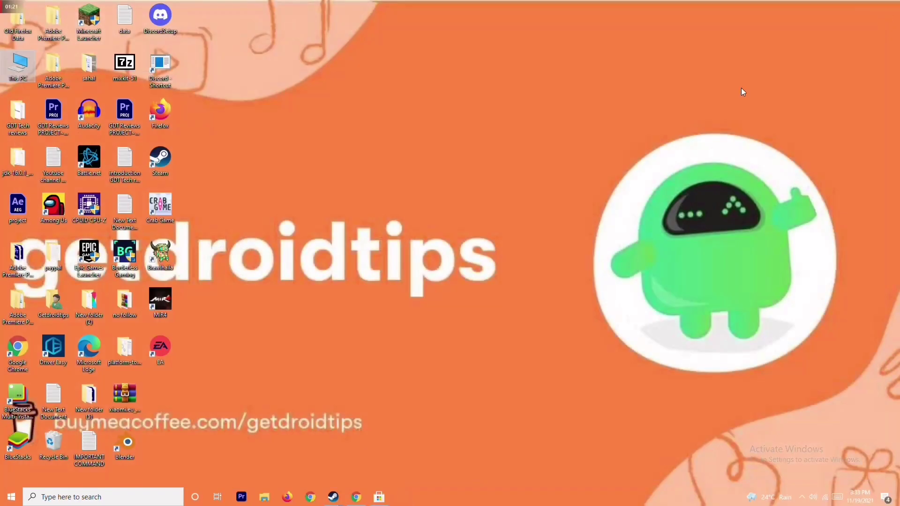
Step: End the Microsoft Store task in Task Manager and close Task Manager
right_click(549, 172)
left_click(494, 212)
right_click(477, 498)
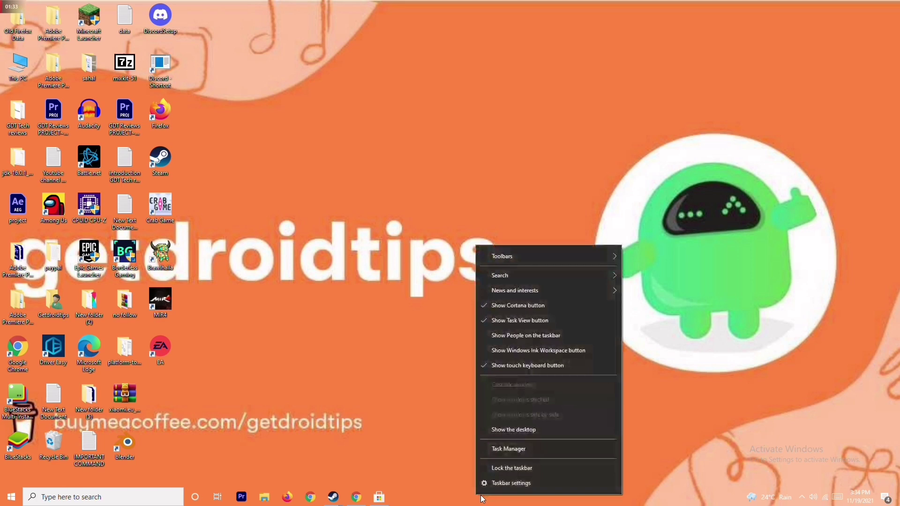
left_click(537, 451)
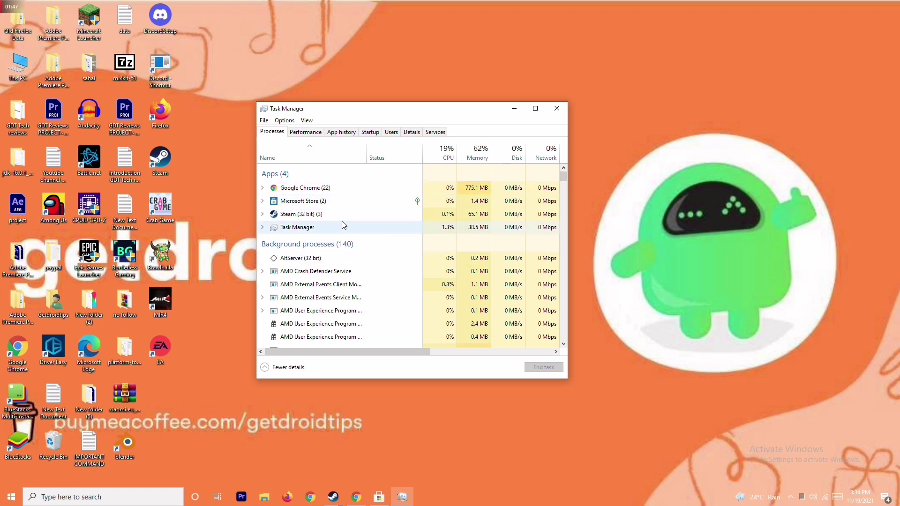
left_click(352, 200)
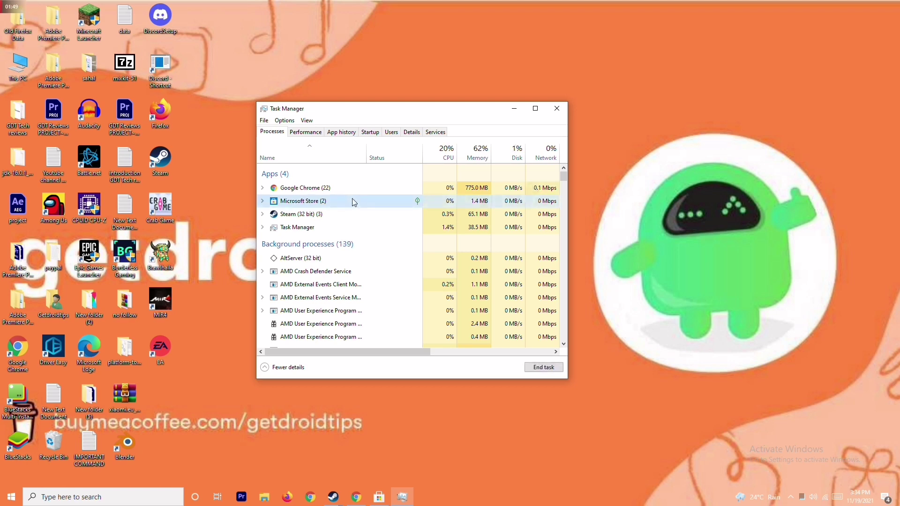
right_click(382, 205)
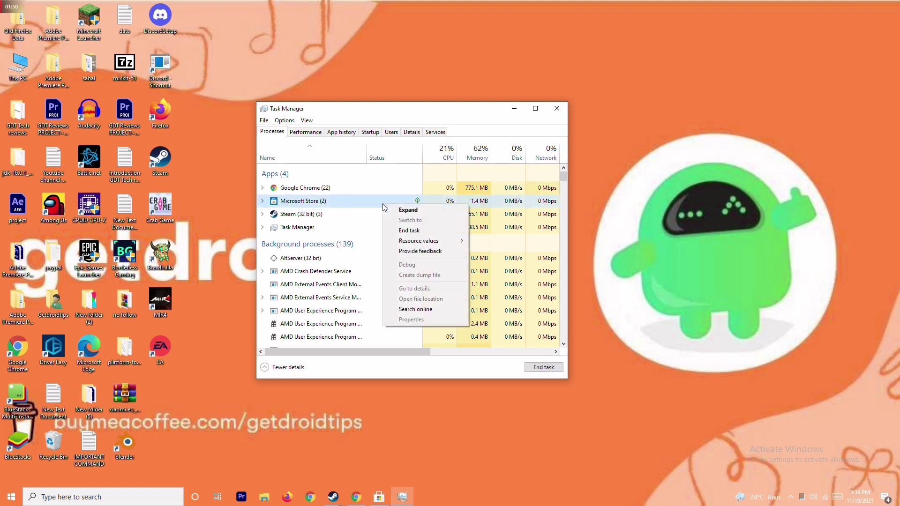
left_click(407, 230)
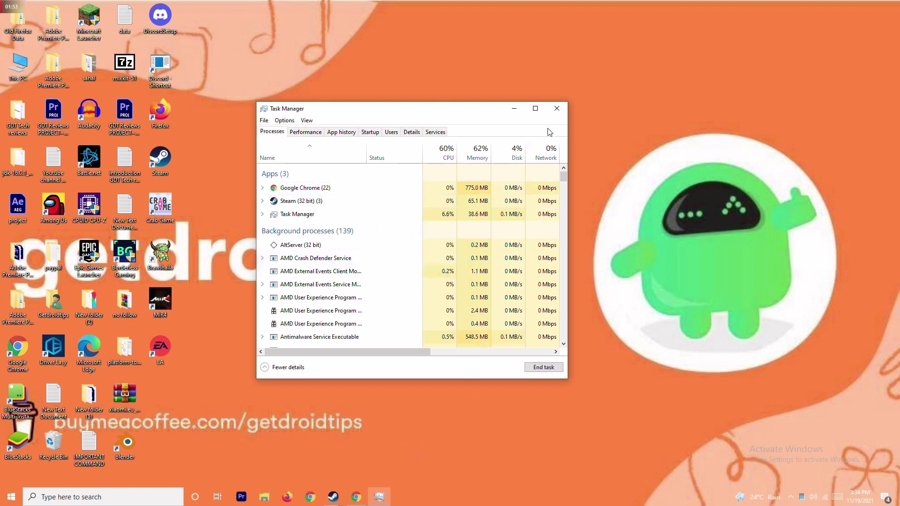
left_click(557, 113)
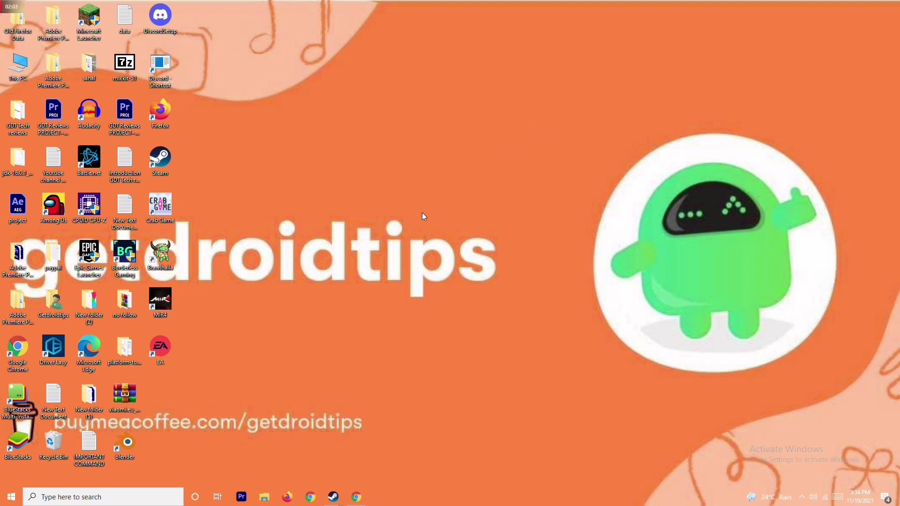
right_click(167, 219)
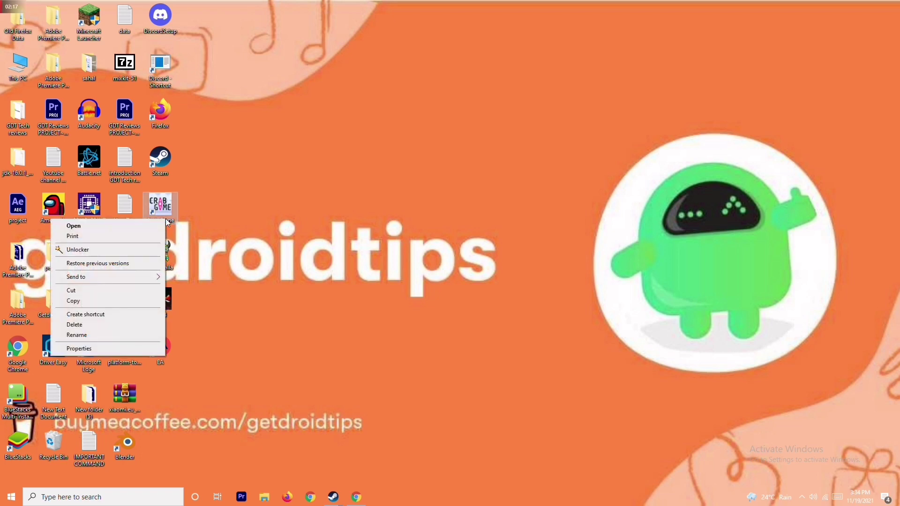
left_click(218, 208)
right_click(168, 210)
left_click(235, 221)
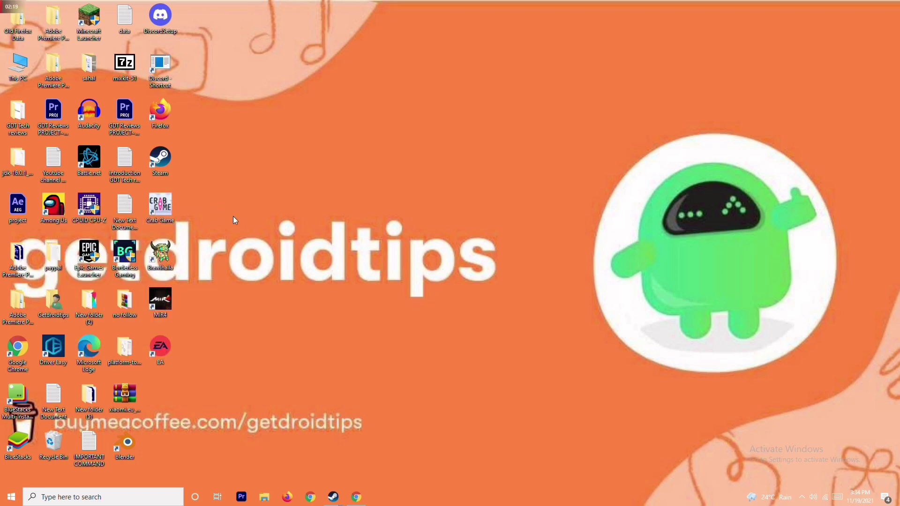
right_click(160, 222)
left_click(116, 350)
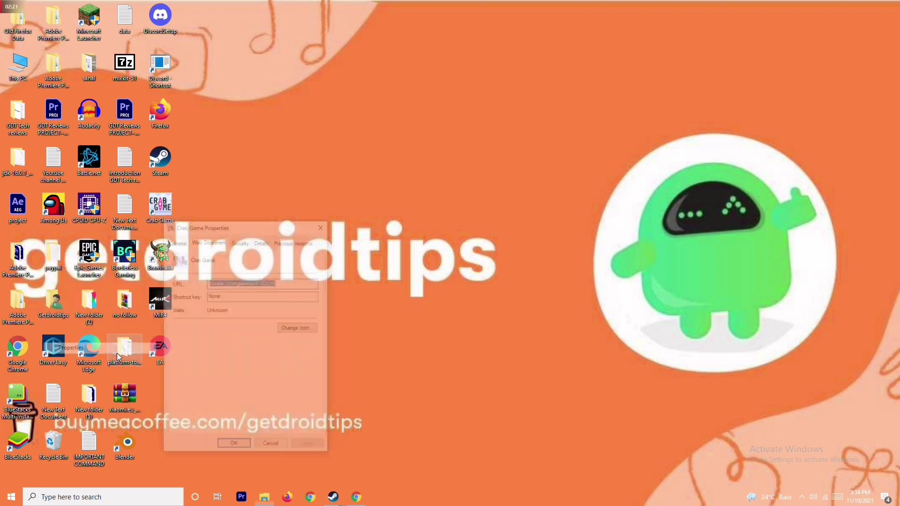
left_click(323, 224)
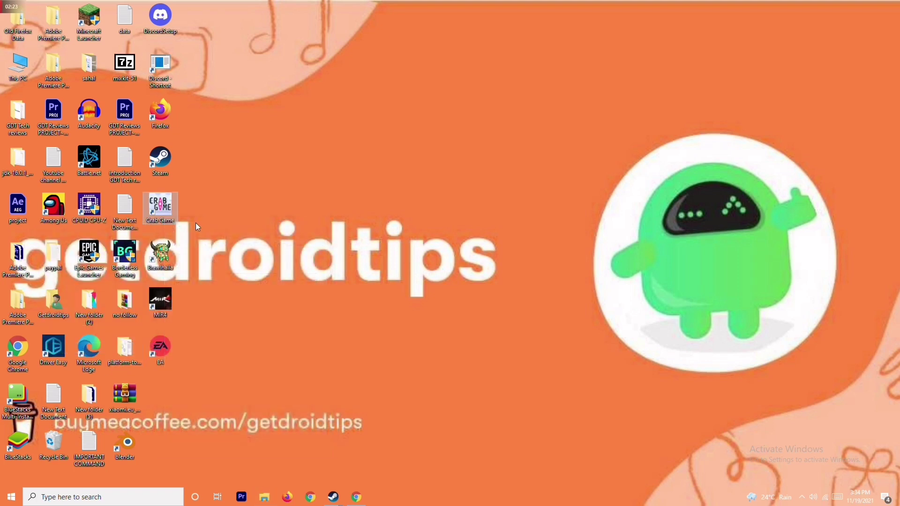
Step: Switch to Steam and browse to the local files folder of Crab Game from its properties
left_click(333, 497)
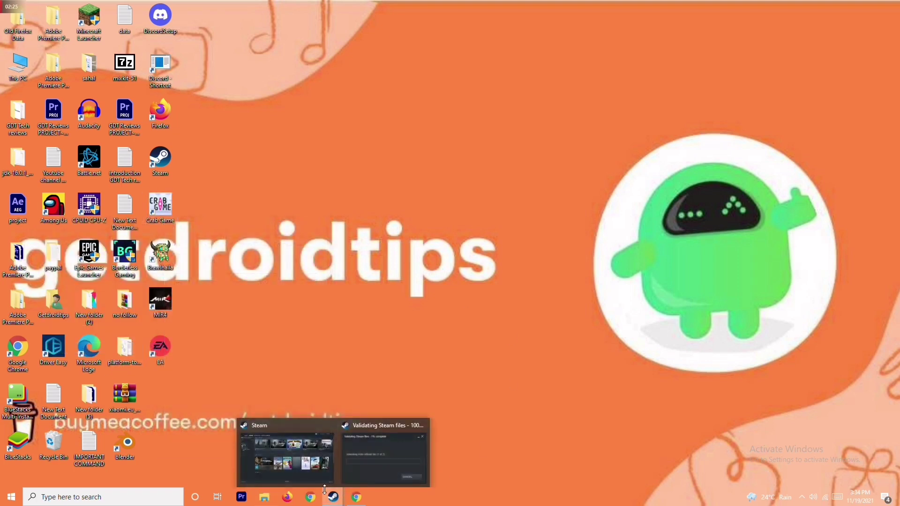
left_click(312, 447)
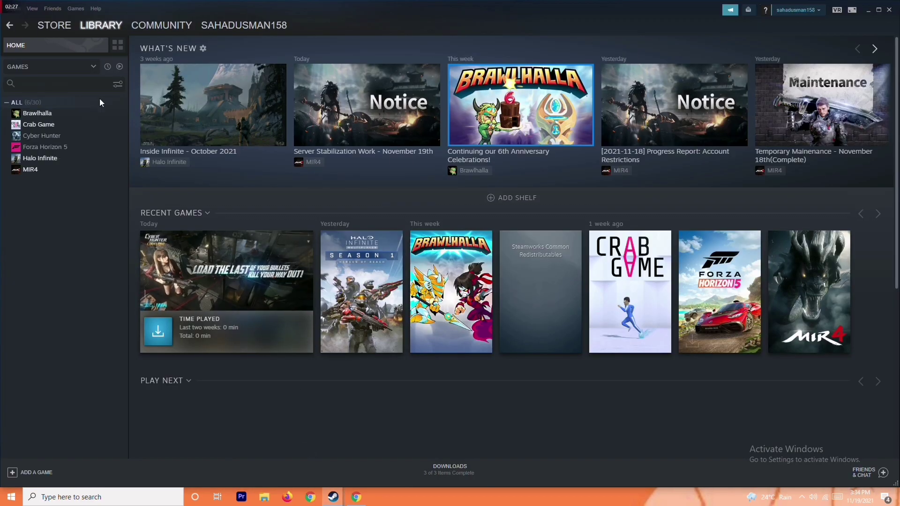
right_click(88, 125)
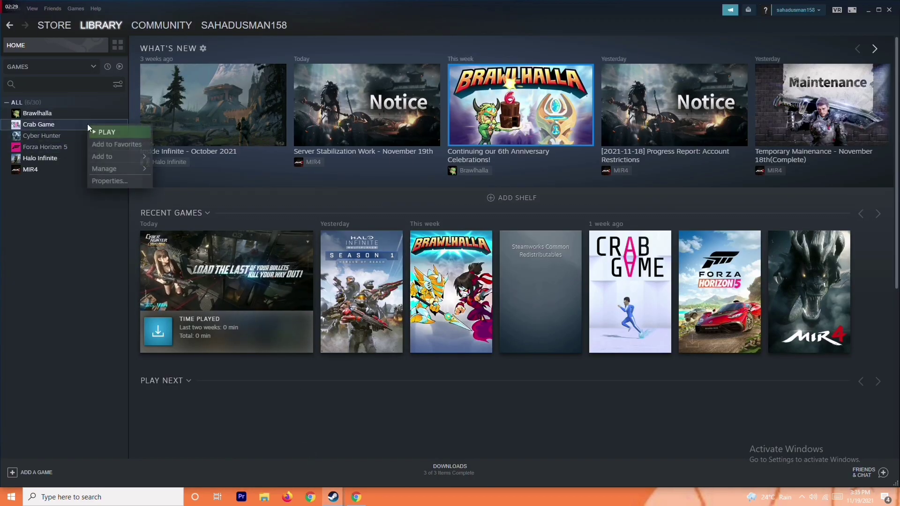
left_click(117, 180)
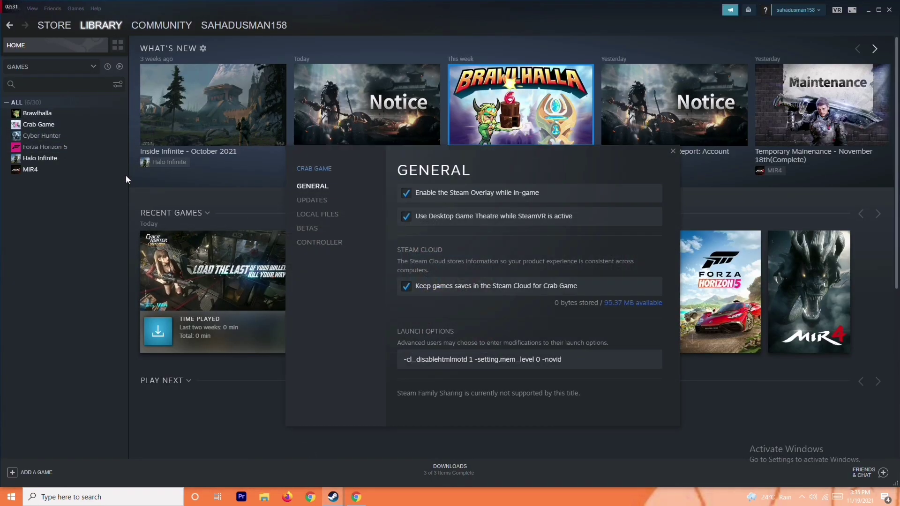
left_click(341, 214)
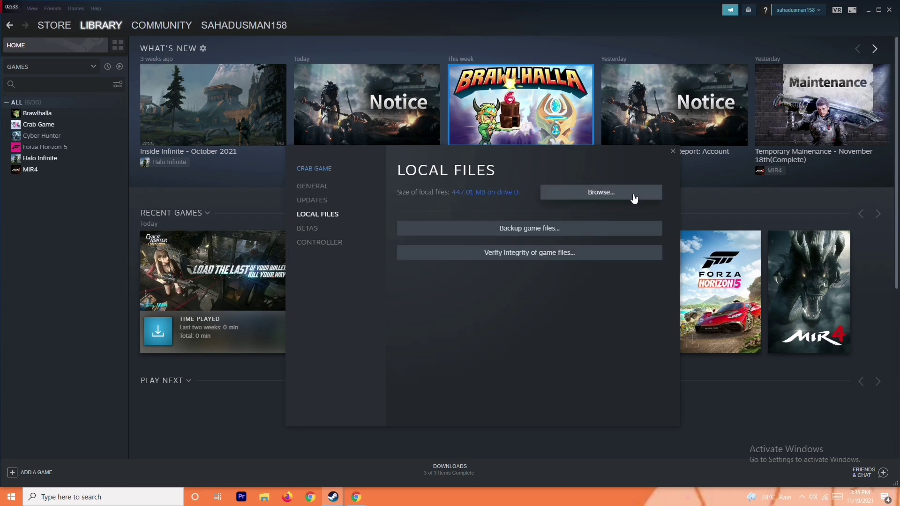
left_click(599, 192)
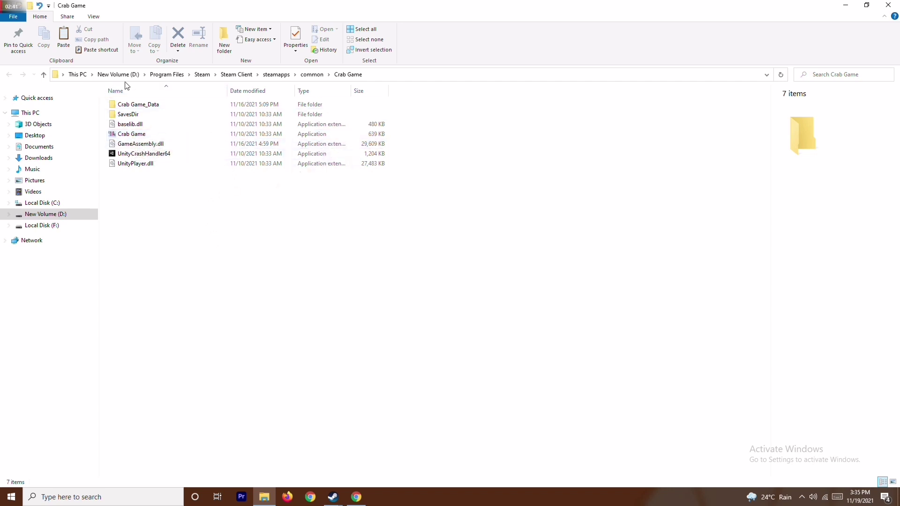
Step: Look up the Run as administrator option for the Crab Game application, and clear the game folder, Steam and the game's properties off the screen
left_click(144, 136)
right_click(144, 136)
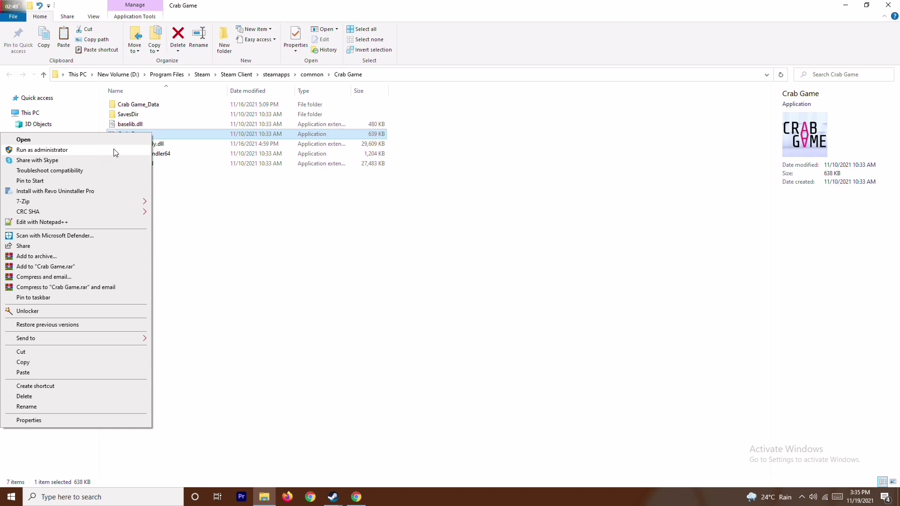
left_click(289, 225)
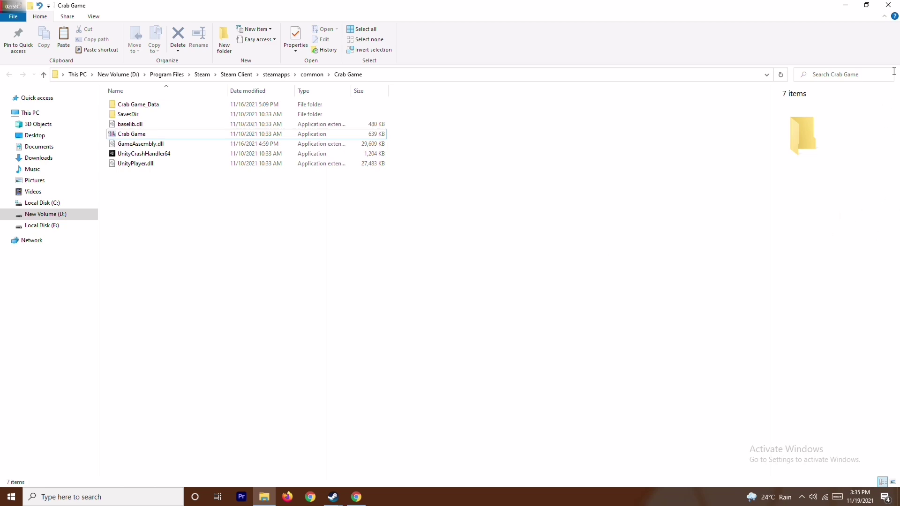
left_click(889, 5)
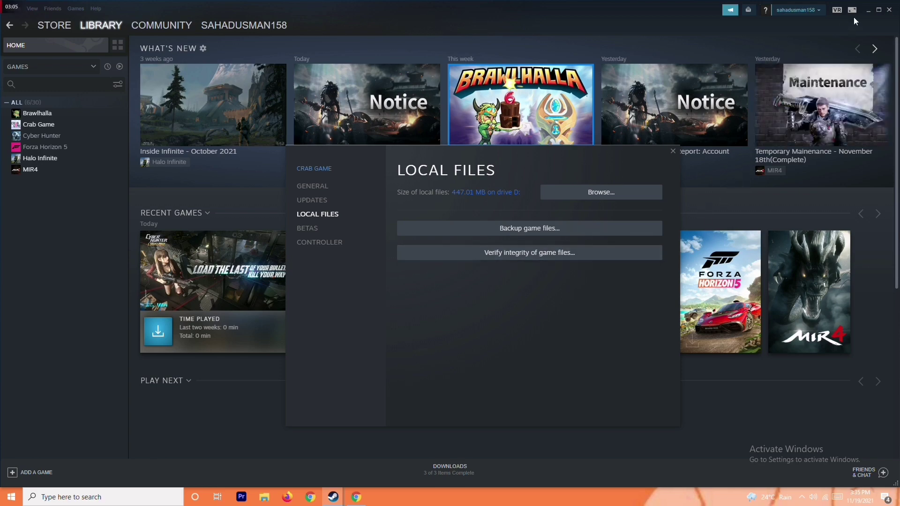
left_click(868, 10)
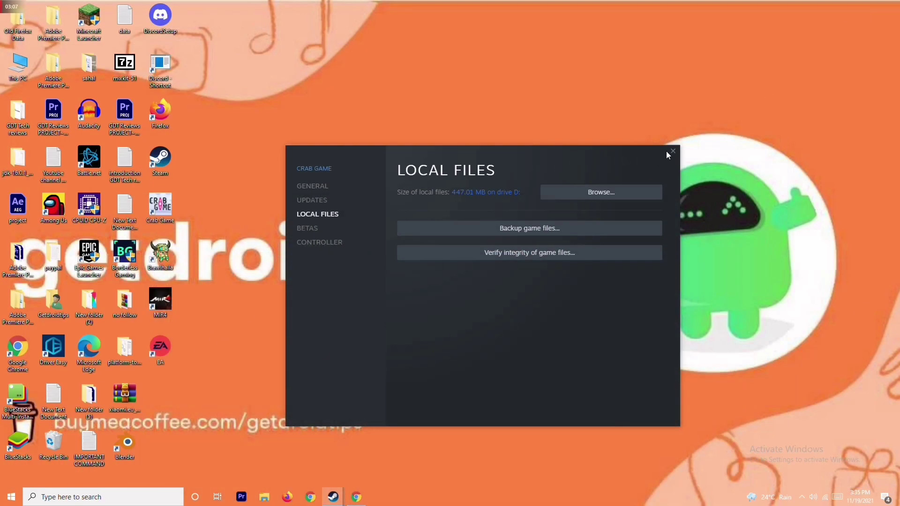
left_click(671, 151)
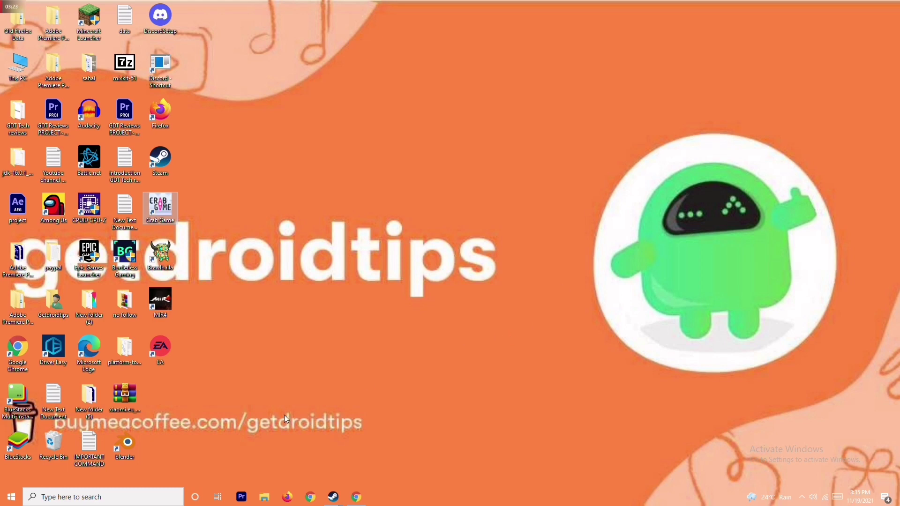
Step: Search Windows for "windows" and open Windows Defender Firewall
left_click(112, 496)
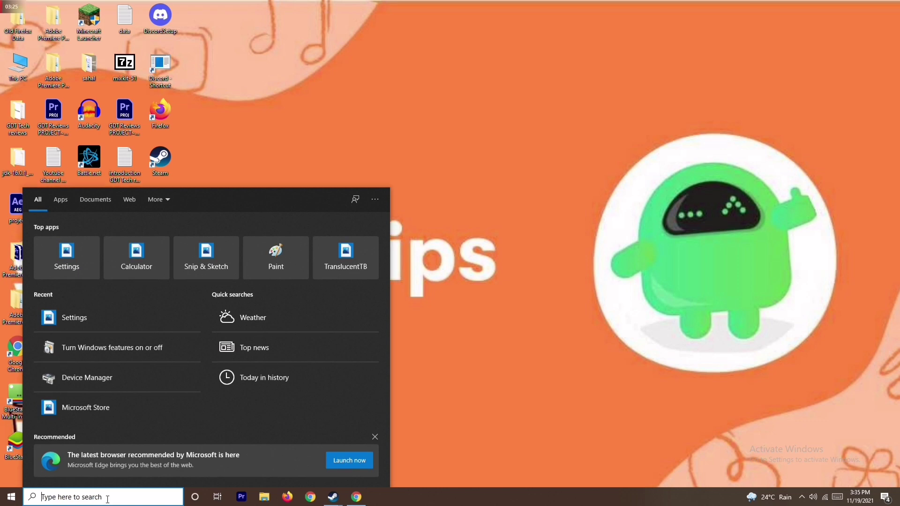
type("w")
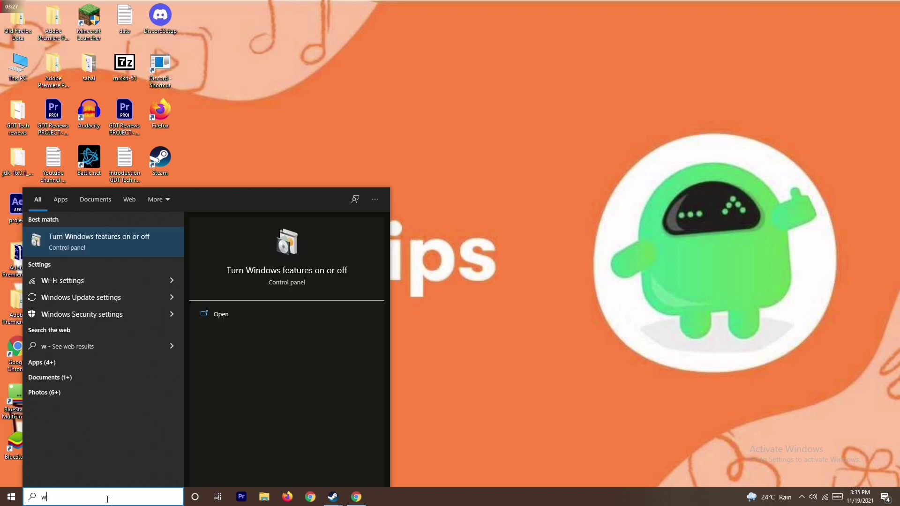
type("indows")
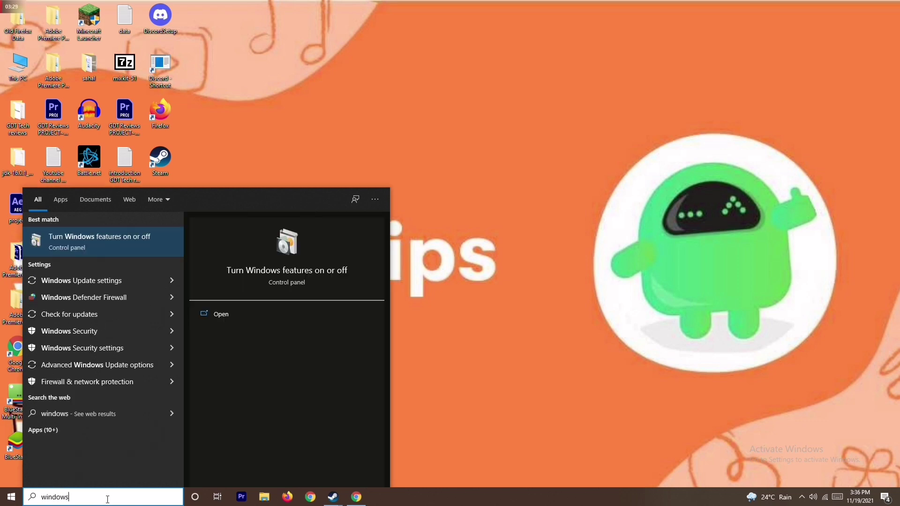
left_click(128, 297)
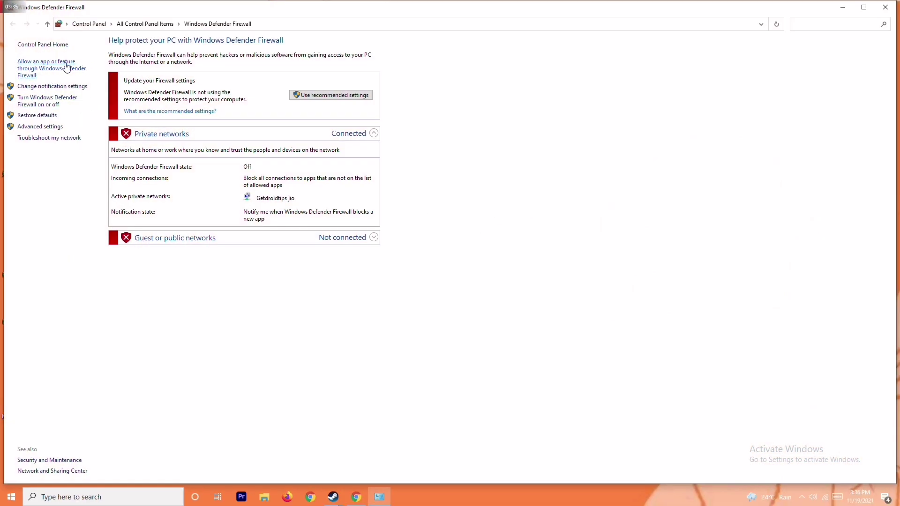
Step: Try choosing on and off for the private network firewall in Windows Defender Firewall's customize settings, and close the window without applying
left_click(50, 98)
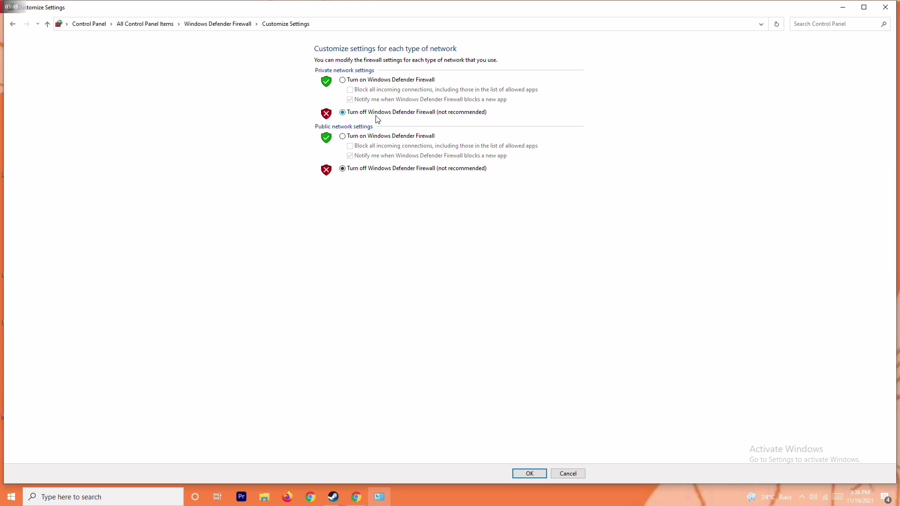
left_click(359, 81)
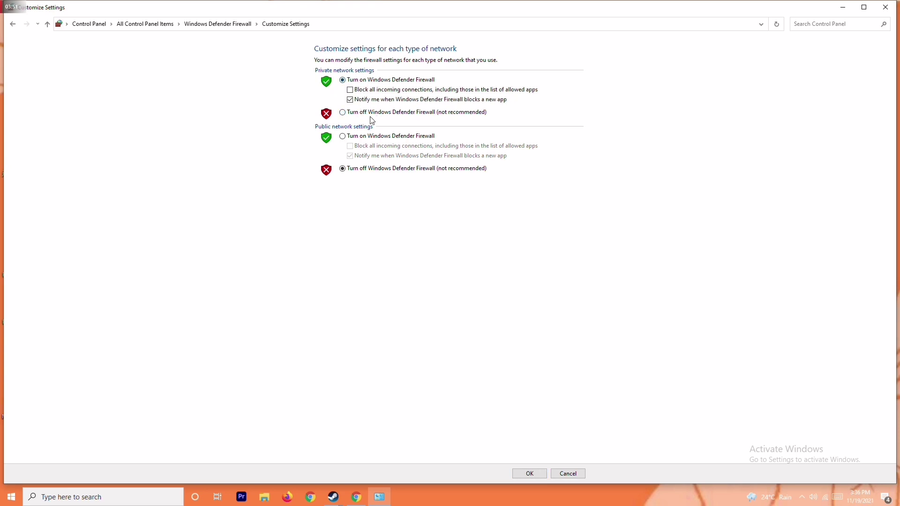
left_click(367, 114)
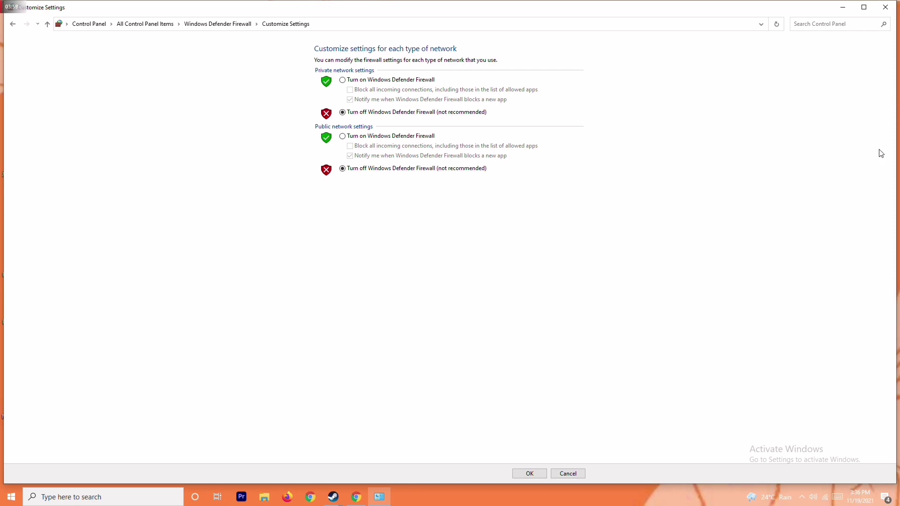
left_click(885, 7)
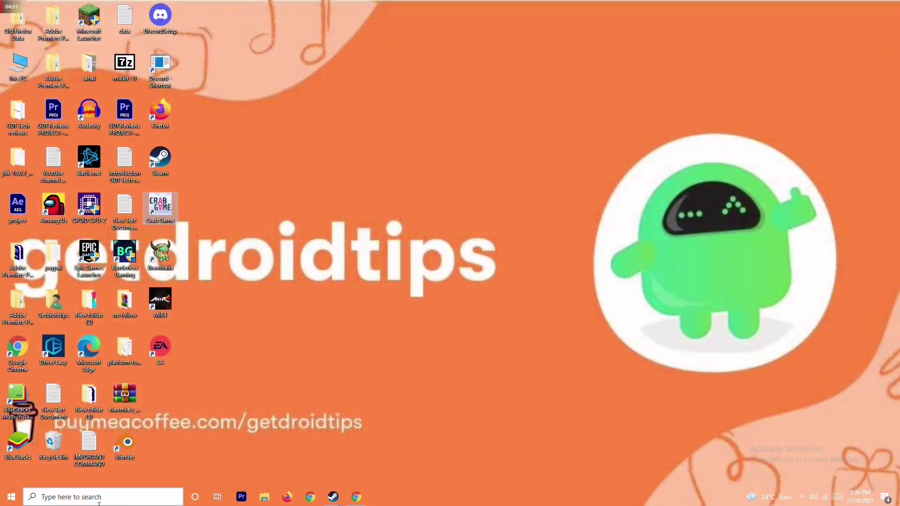
Step: Look up the Restart option among the Windows power options, and dismiss them without restarting
left_click(11, 496)
left_click(12, 476)
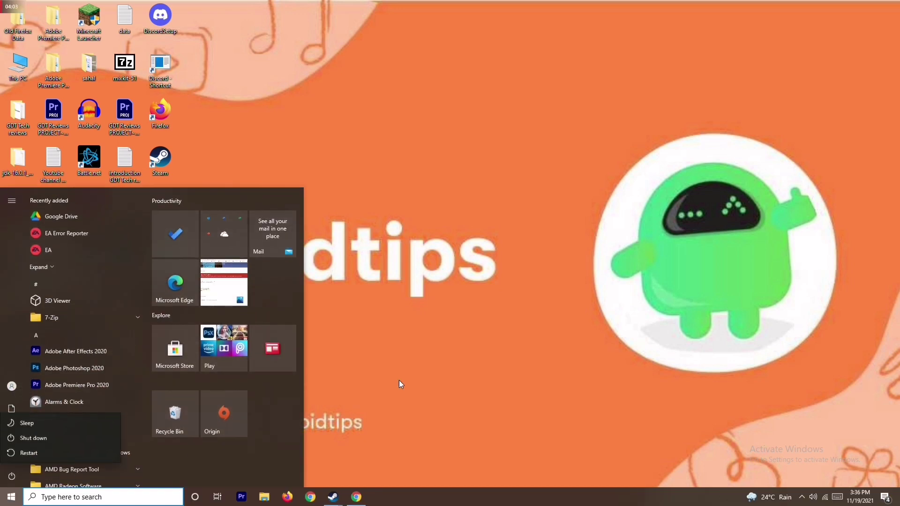
left_click(470, 334)
left_click(470, 333)
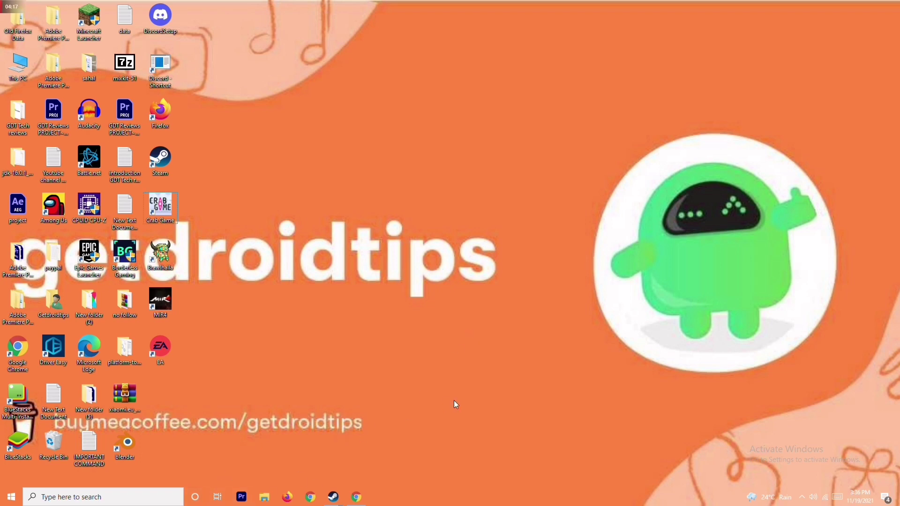
Step: Open Windows Settings and go through Windows Security to the management page of the Virus & threat protection settings
key("super+i")
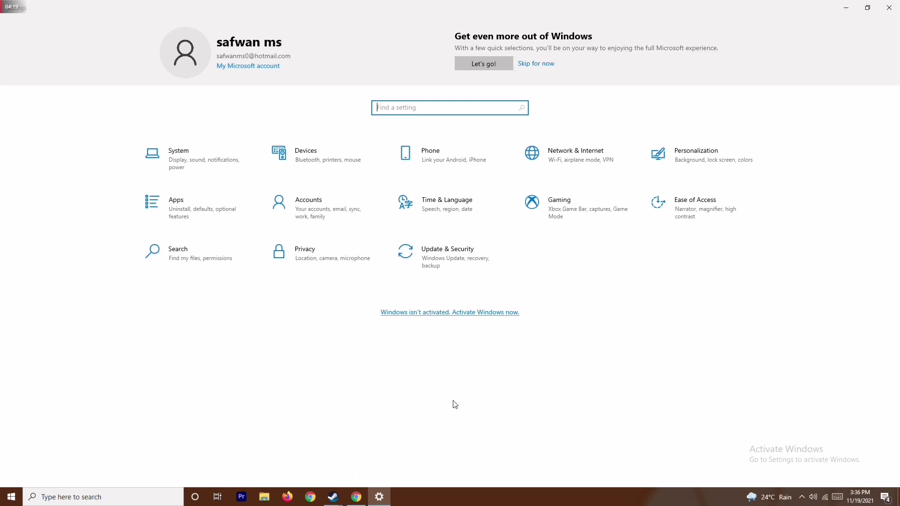
left_click(458, 252)
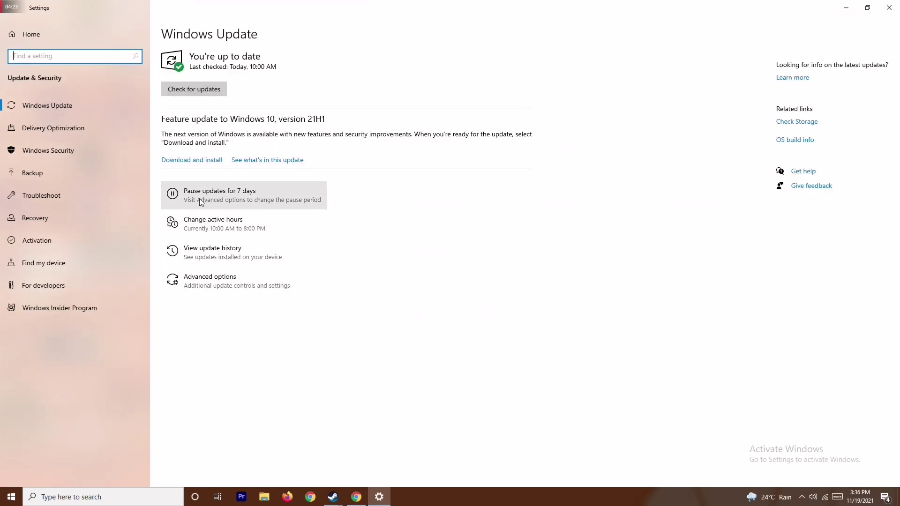
left_click(58, 153)
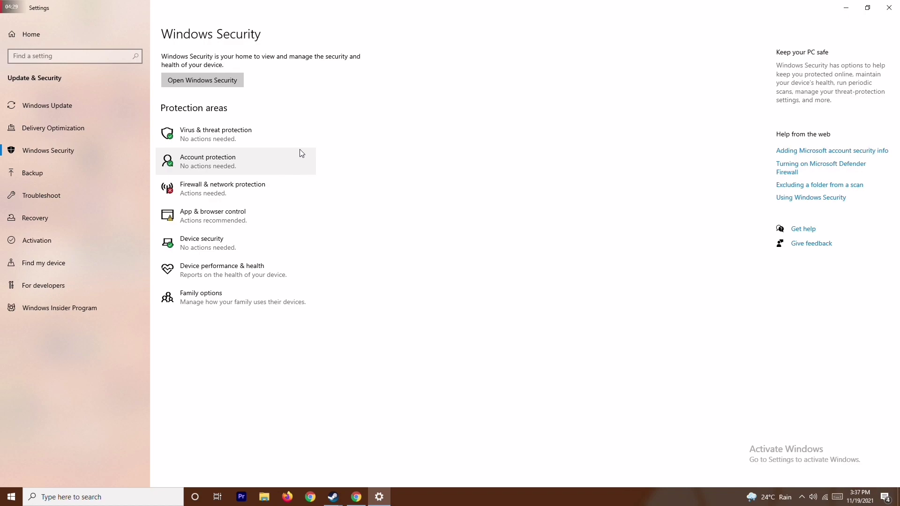
left_click(274, 138)
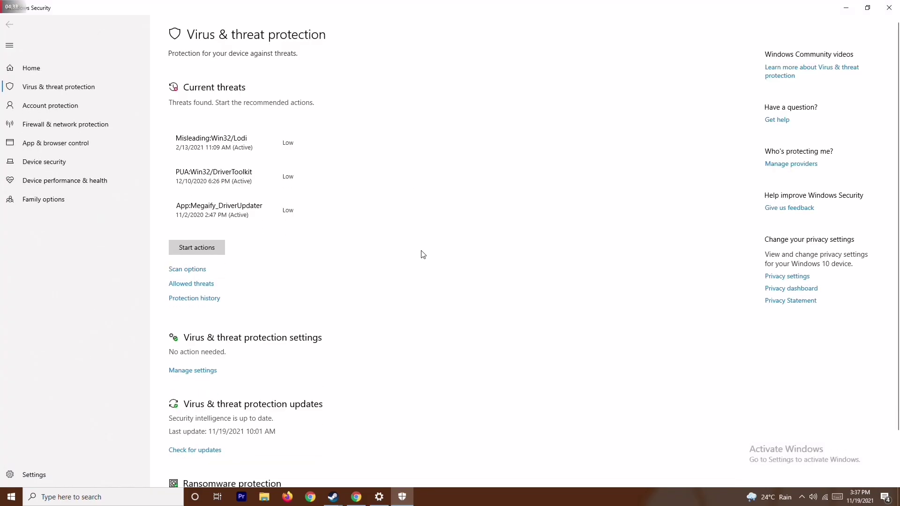
scroll(420, 256, "down", 2)
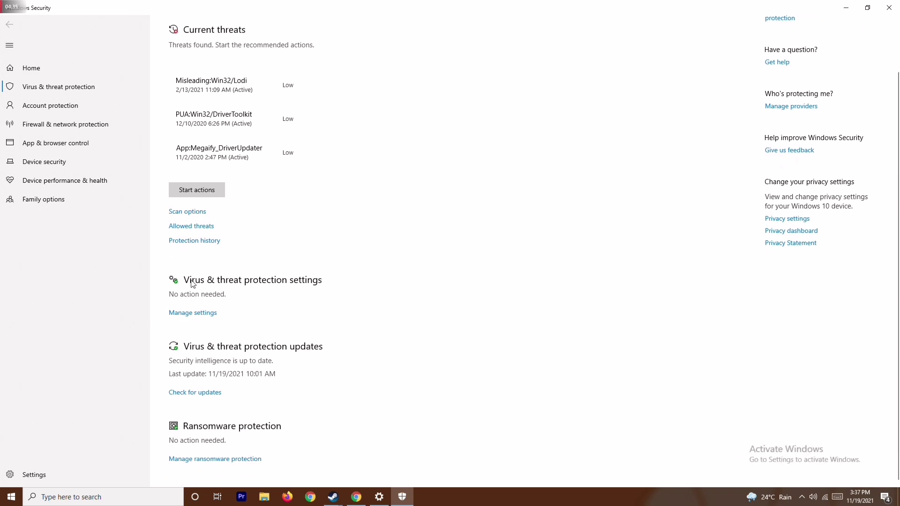
left_click(201, 317)
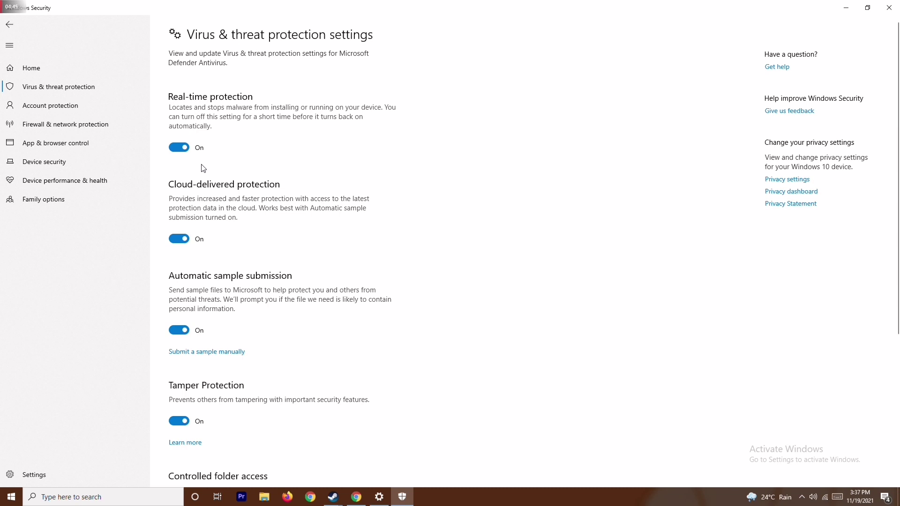
Step: Turn off Real-time protection, allow Windows Security to make the change, and close Windows Security and Settings
left_click(179, 147)
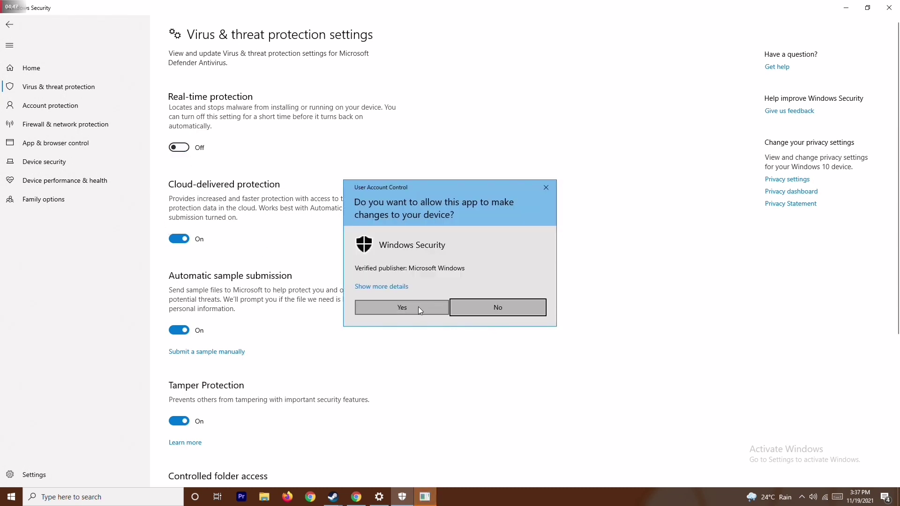
left_click(419, 309)
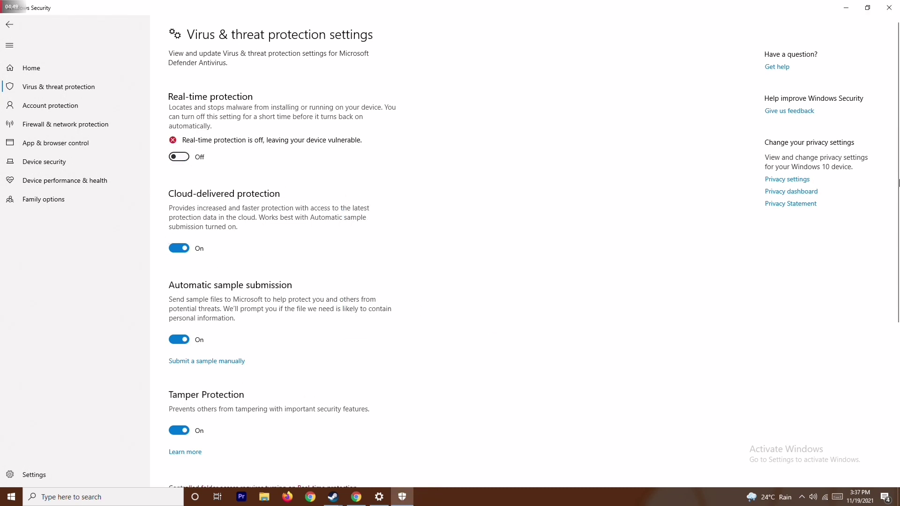
left_click(891, 7)
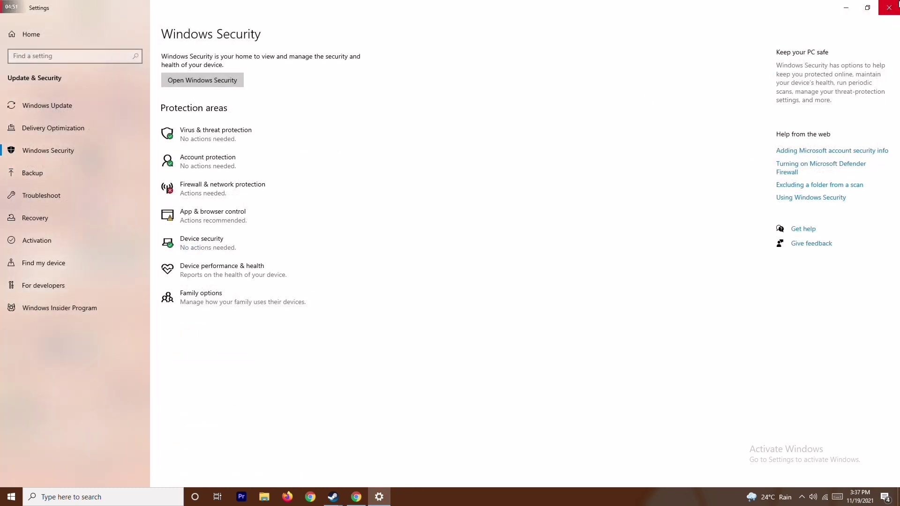
left_click(892, 6)
right_click(362, 216)
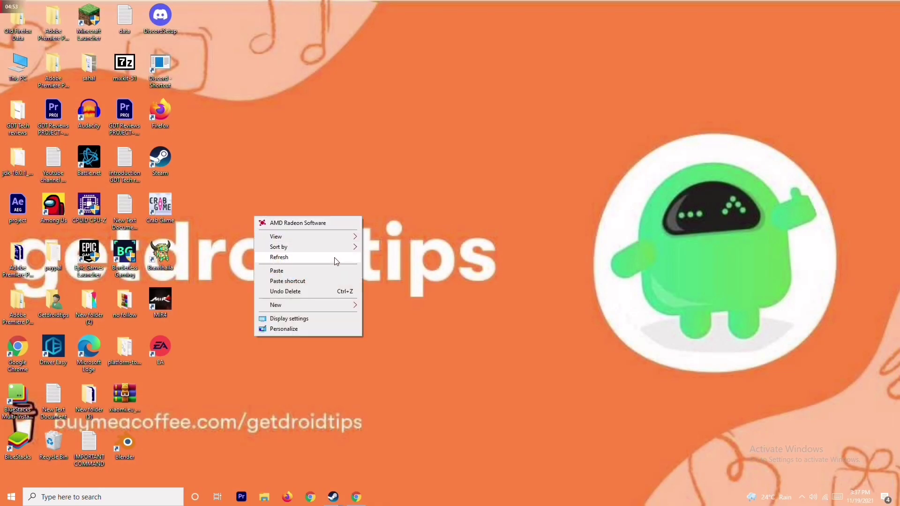
left_click(337, 261)
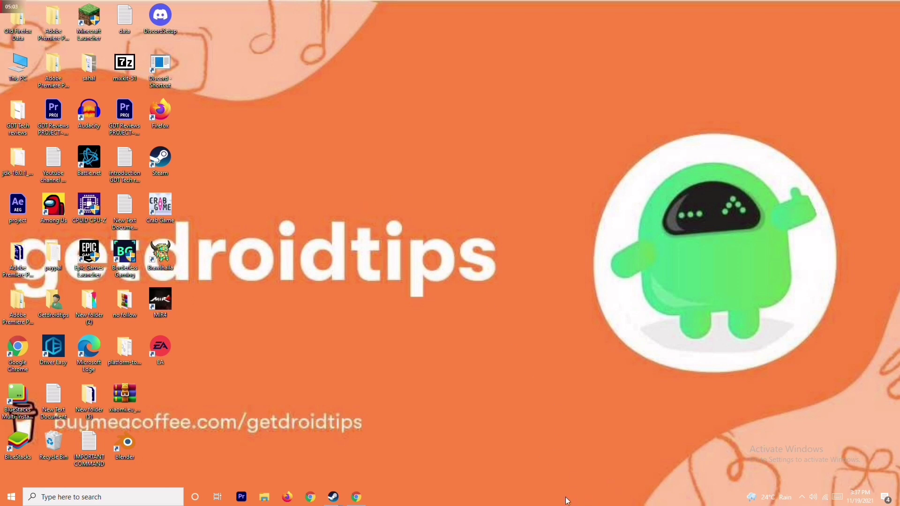
right_click(592, 500)
left_click(371, 206)
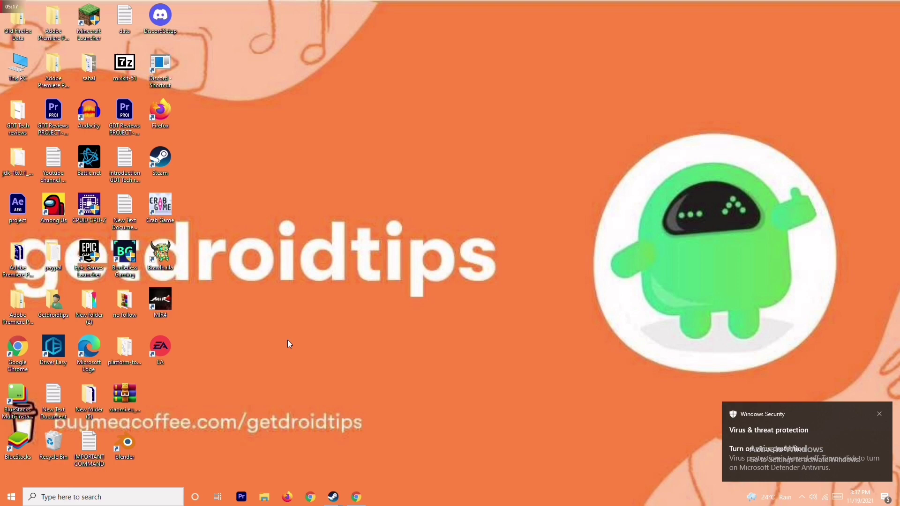
Step: Switch to the Steam library window
mouse_move(331, 495)
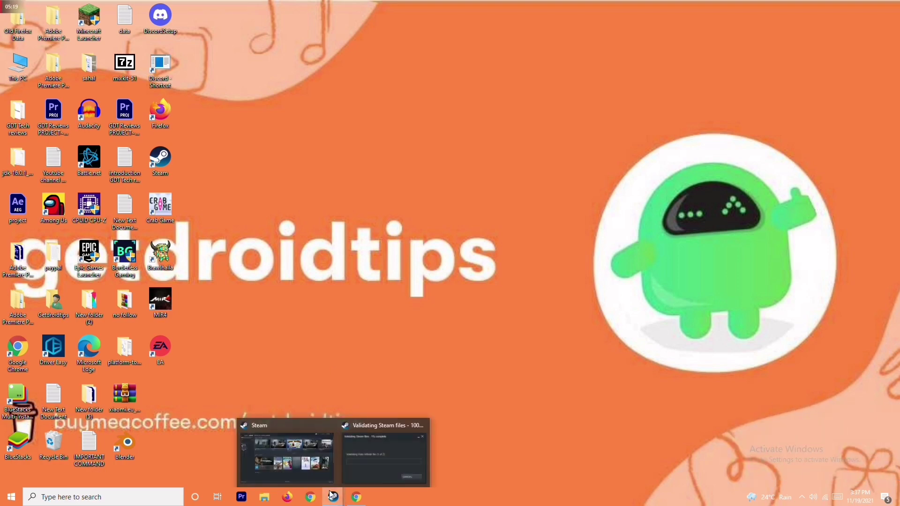
left_click(316, 448)
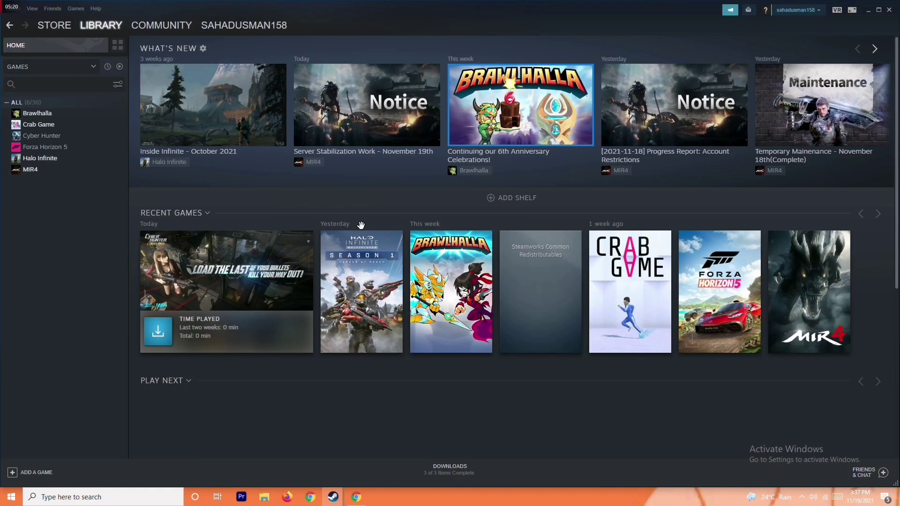
right_click(75, 148)
mouse_move(99, 195)
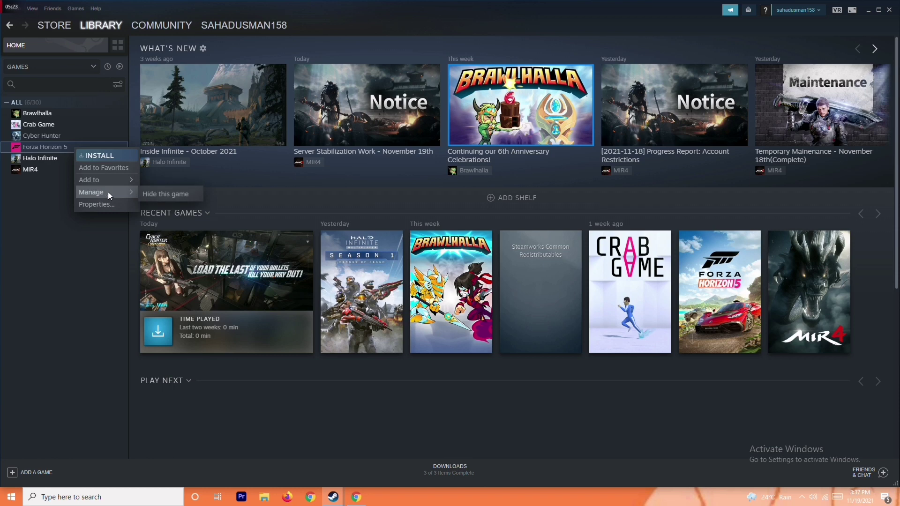
mouse_move(128, 183)
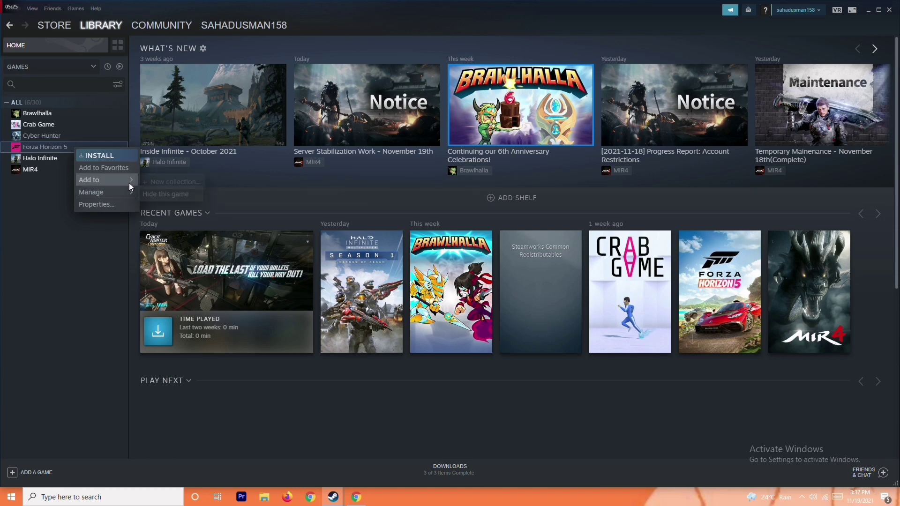
left_click(58, 226)
left_click(71, 149)
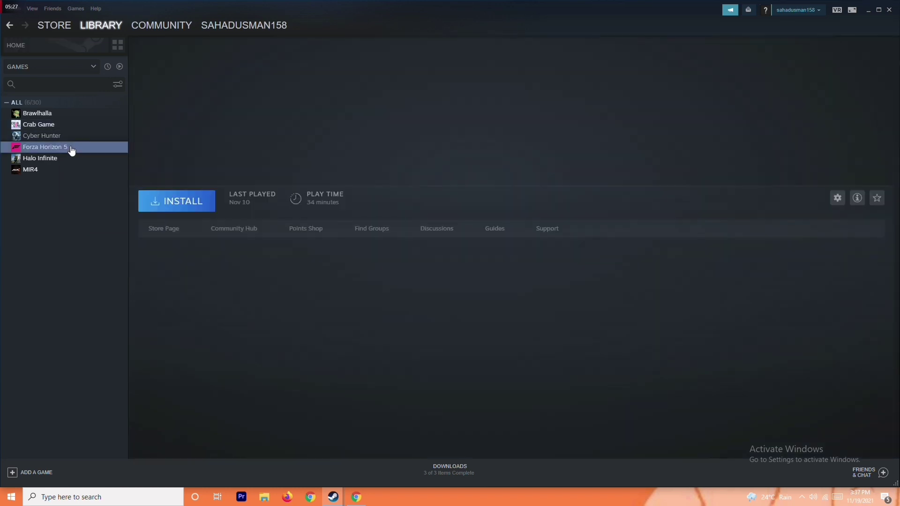
Step: Look up the Uninstall option among the management options of Crab Game, dismiss them, and minimize Steam
left_click(50, 126)
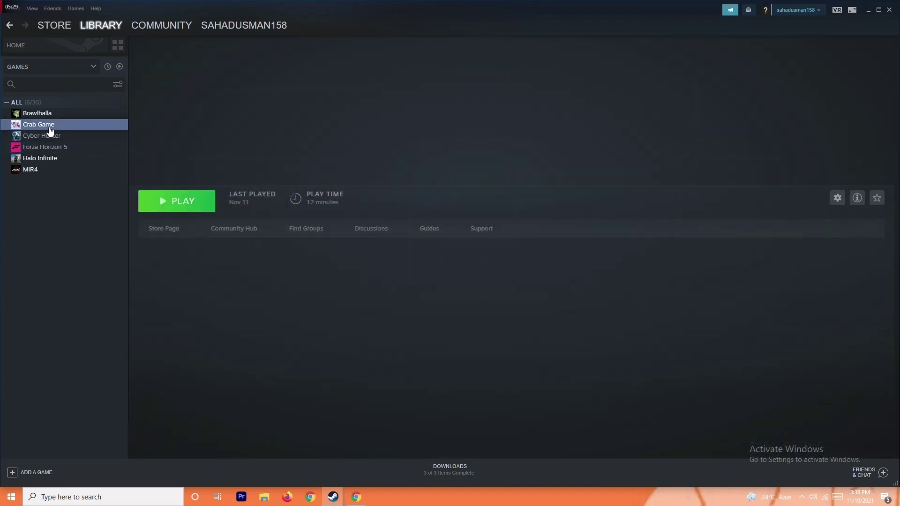
right_click(80, 129)
mouse_move(106, 173)
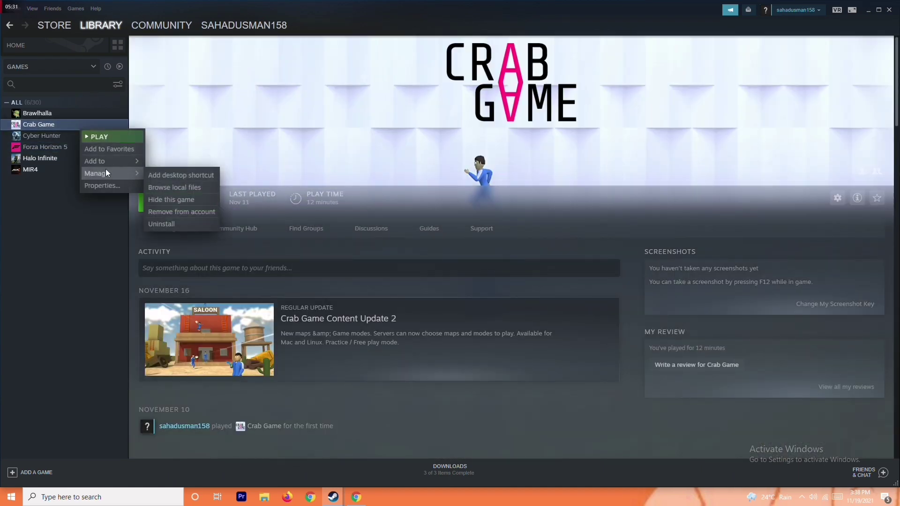
left_click(67, 259)
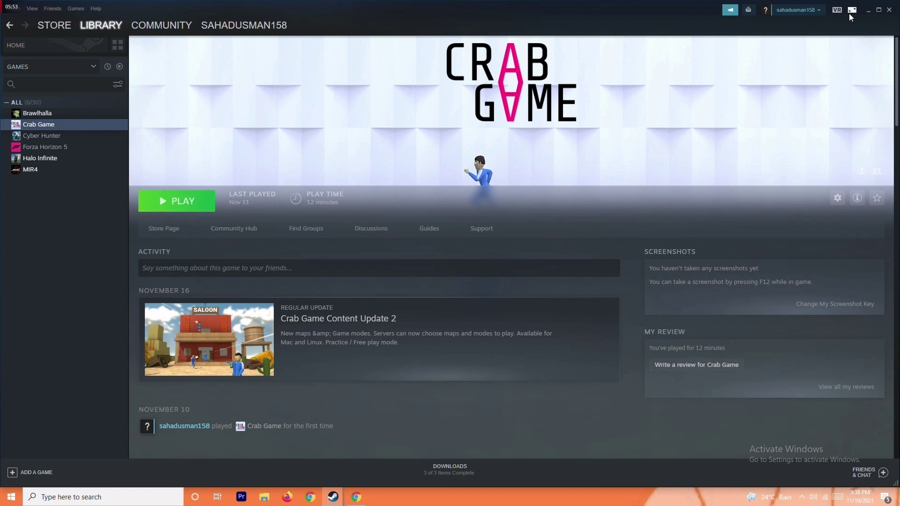
left_click(868, 10)
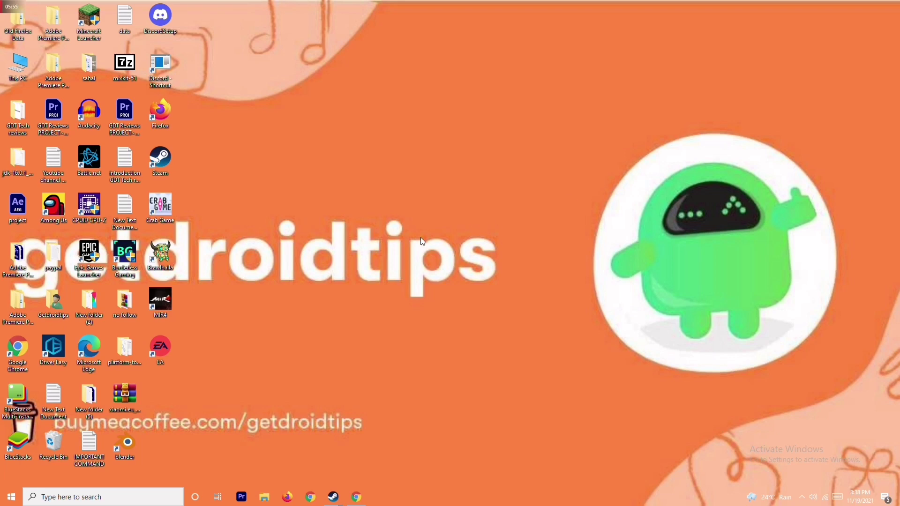